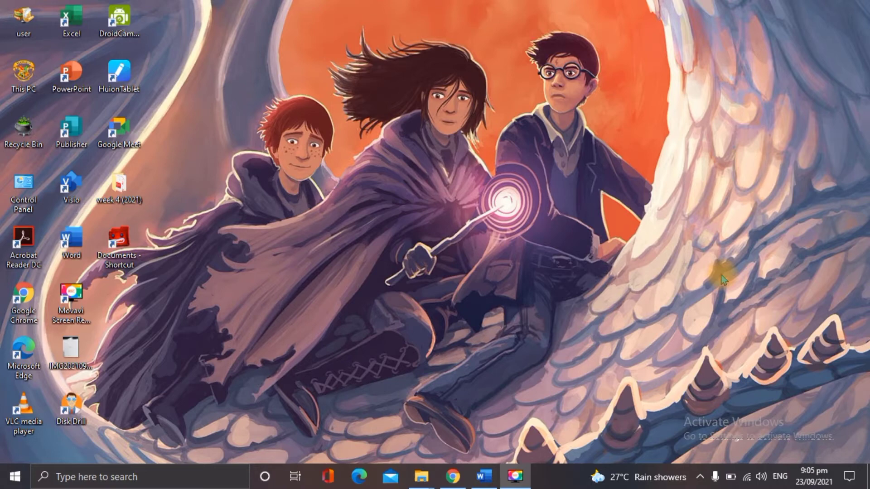
# Step: Restore the Philippines document, Document1, from the taskbar and switch to the Home tab
pyautogui.click(484, 476)
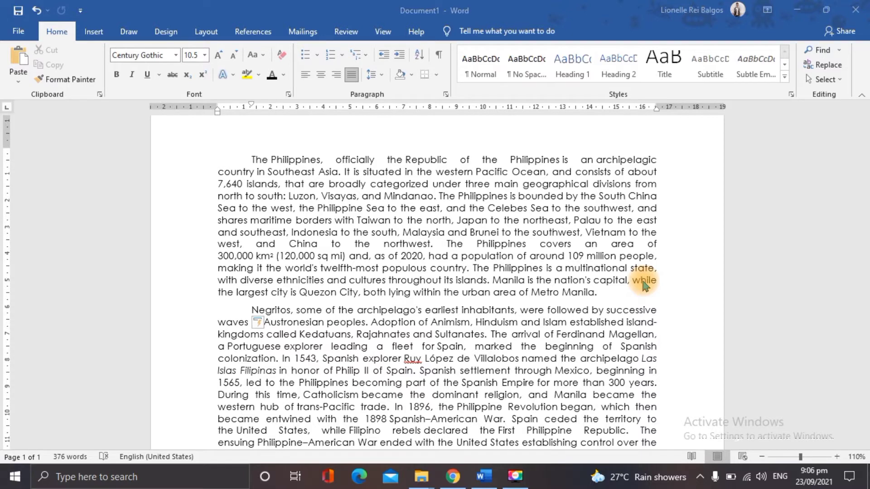
pyautogui.click(57, 32)
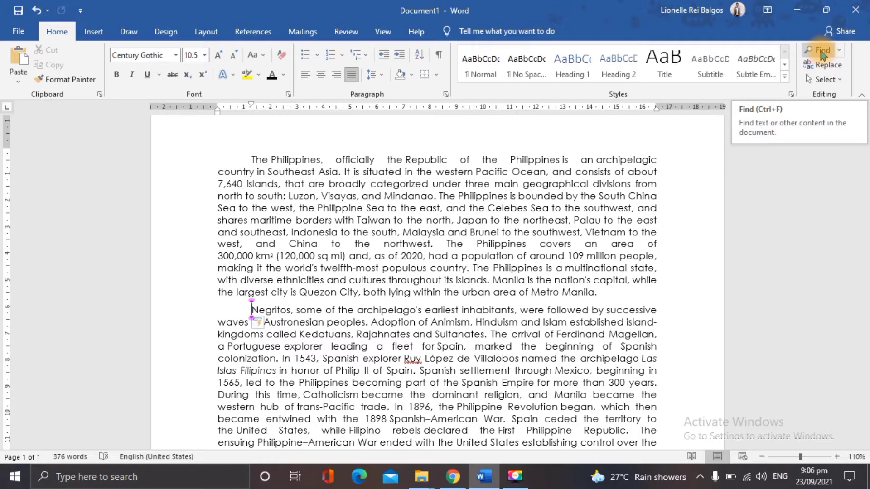
# Step: Open the Find Navigation pane and clear the stray period from its search box
pyautogui.click(821, 53)
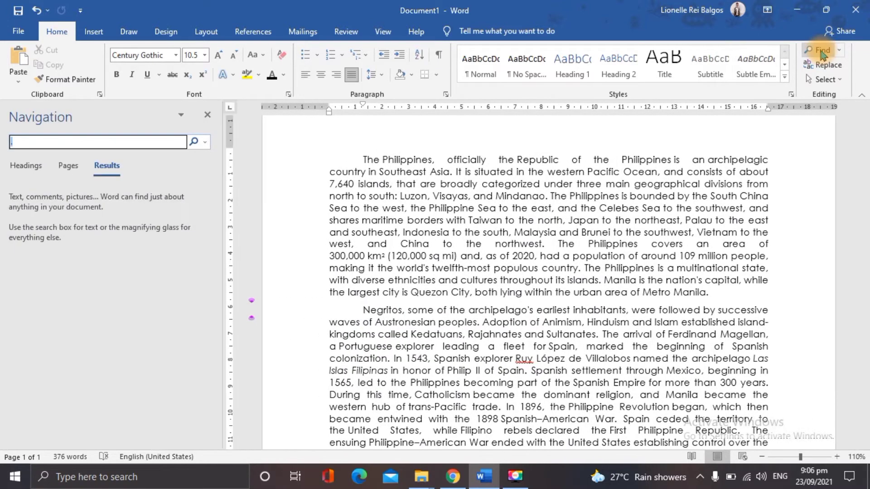
pyautogui.write('.')
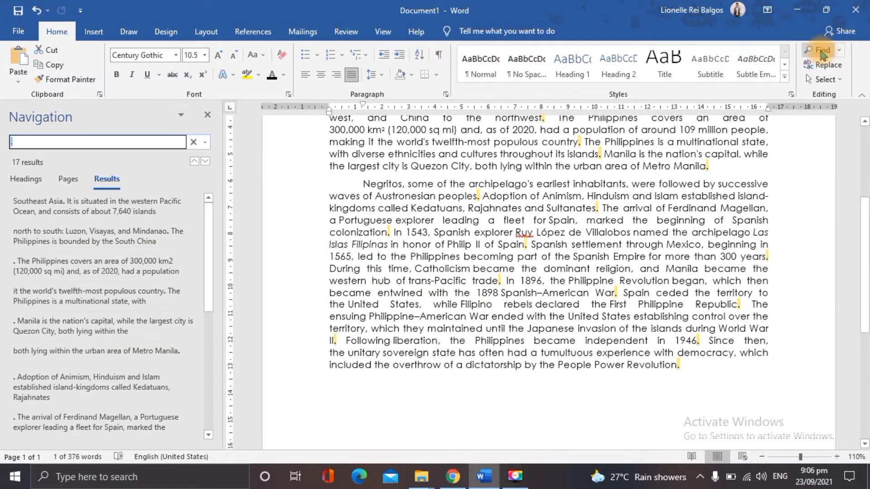
pyautogui.press('BackSpace')
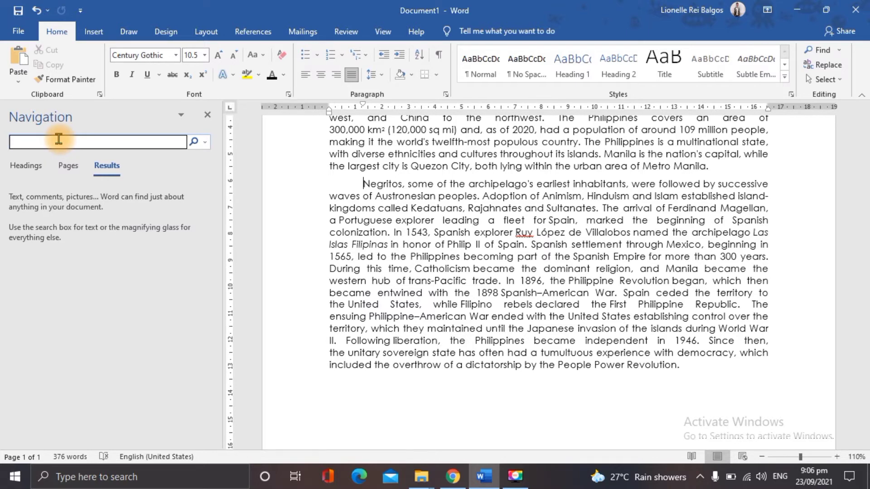
# Step: Search for 'Philippines' and visit each of its 7 results in turn
pyautogui.write('Phi')
pyautogui.write('lippines')
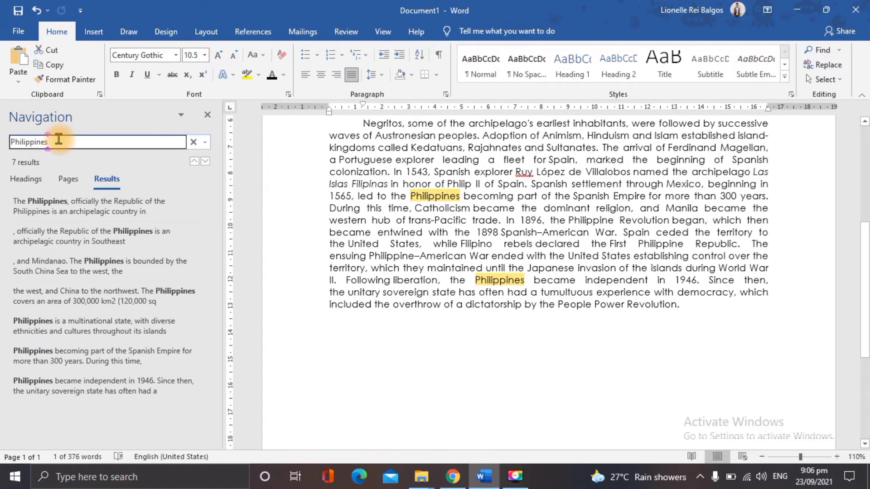
pyautogui.scroll(5, 217, 168)
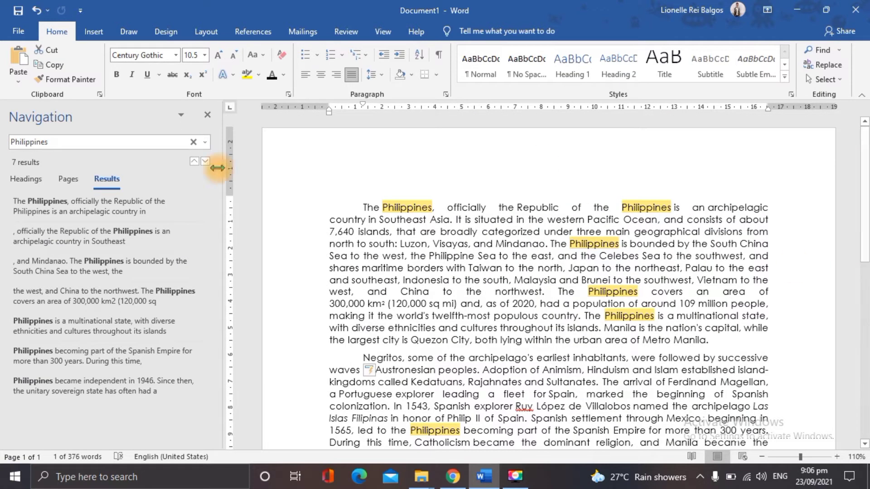
pyautogui.click(55, 211)
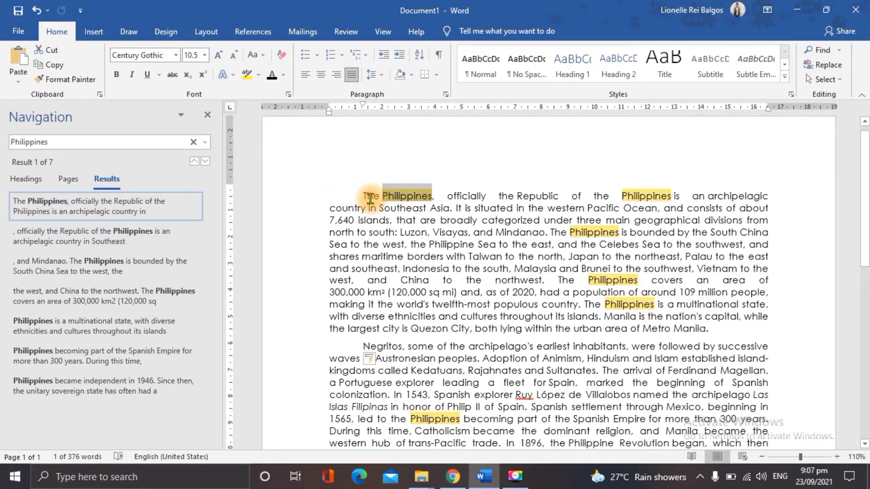
pyautogui.click(131, 240)
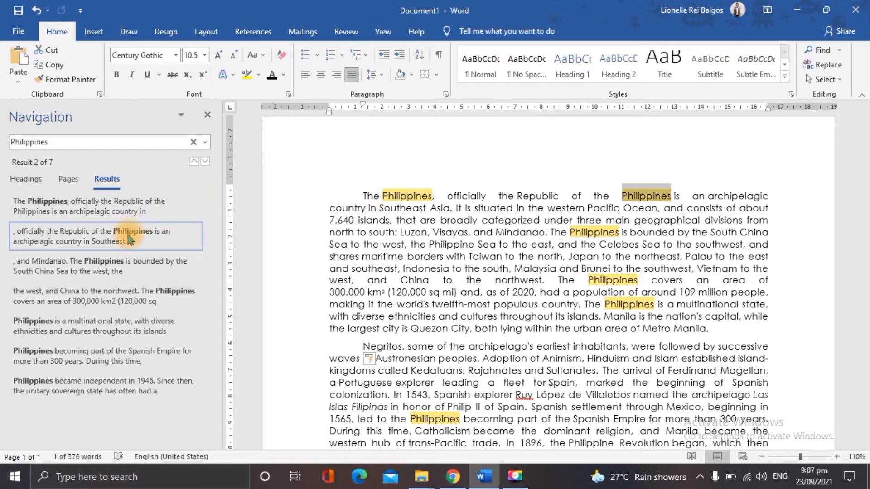
pyautogui.click(93, 266)
pyautogui.click(82, 301)
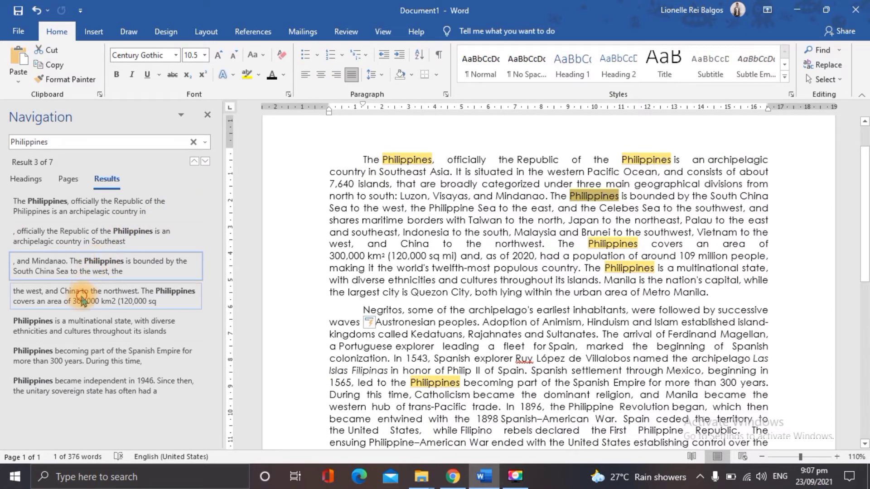
pyautogui.click(75, 332)
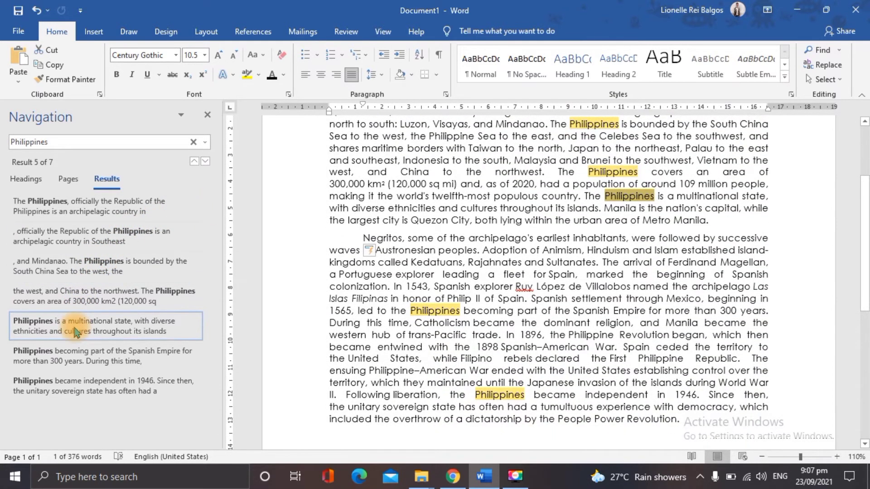
pyautogui.click(68, 358)
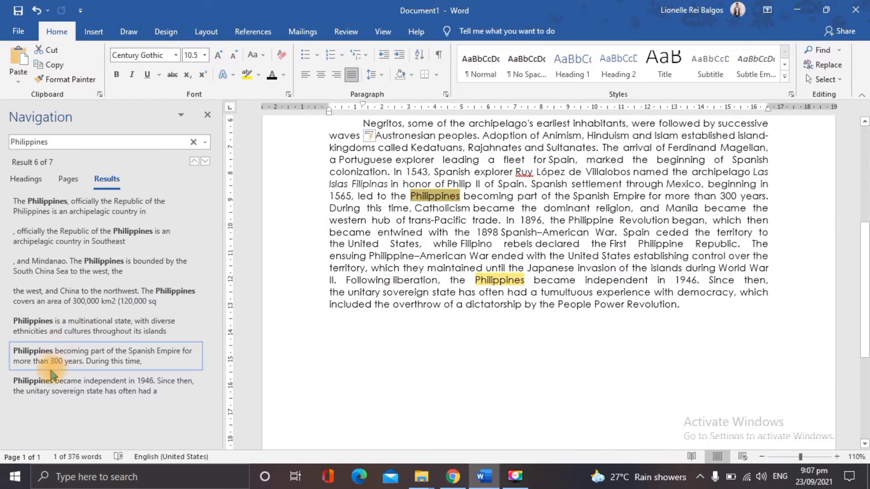
pyautogui.click(45, 387)
pyautogui.moveTo(865, 351); pyautogui.dragTo(865, 222)
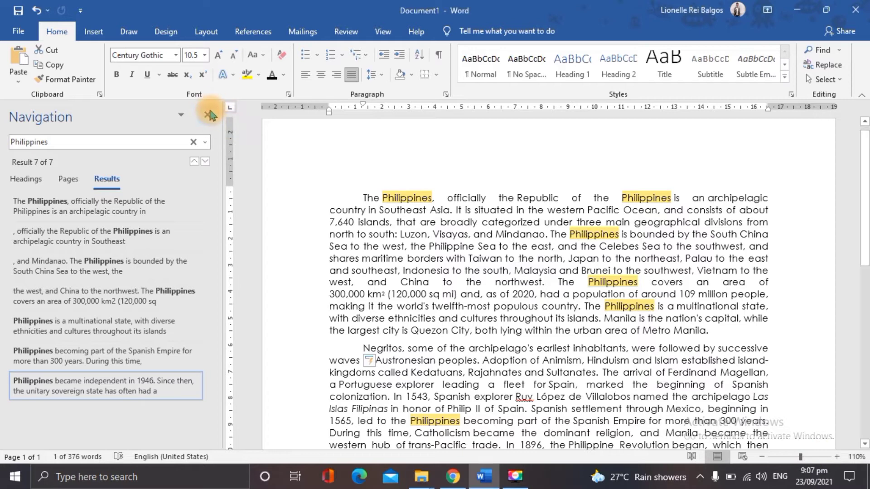
# Step: Close the Navigation pane and open the Replace tab of Find and Replace
pyautogui.click(208, 117)
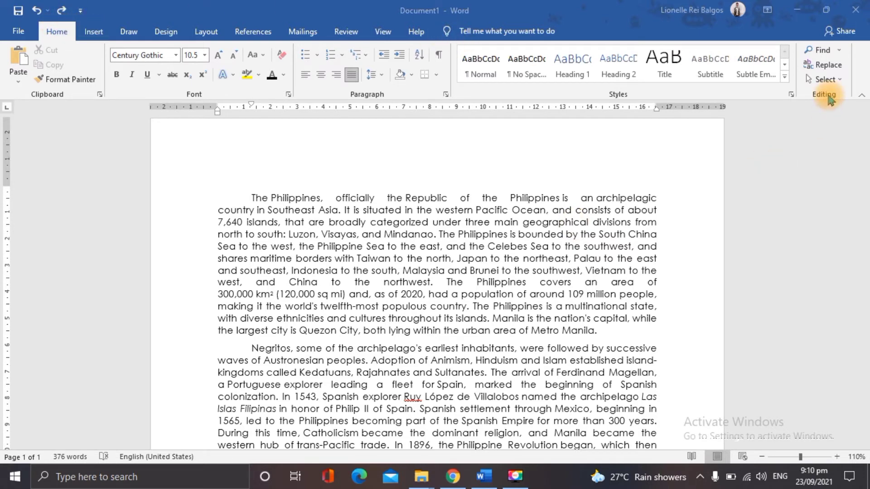
pyautogui.click(822, 65)
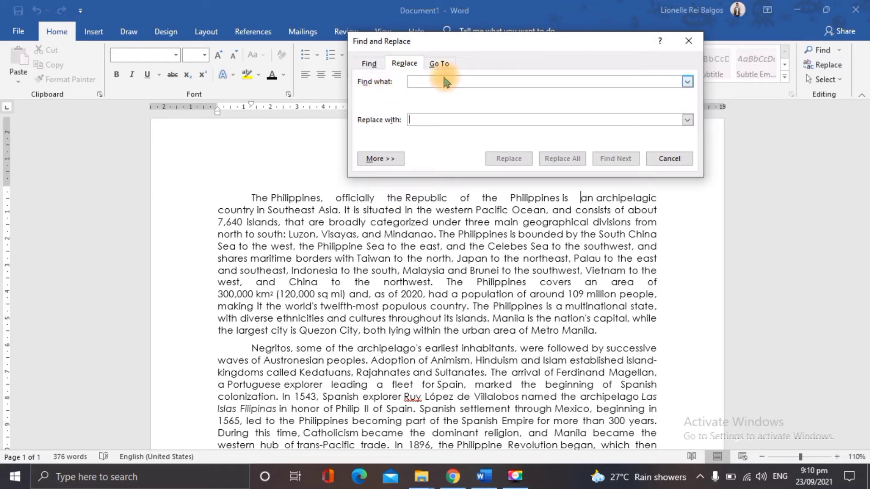
# Step: Enter 'Philippines' in Find what and 'Malaysia' in Replace with
pyautogui.click(451, 81)
pyautogui.write('Phili')
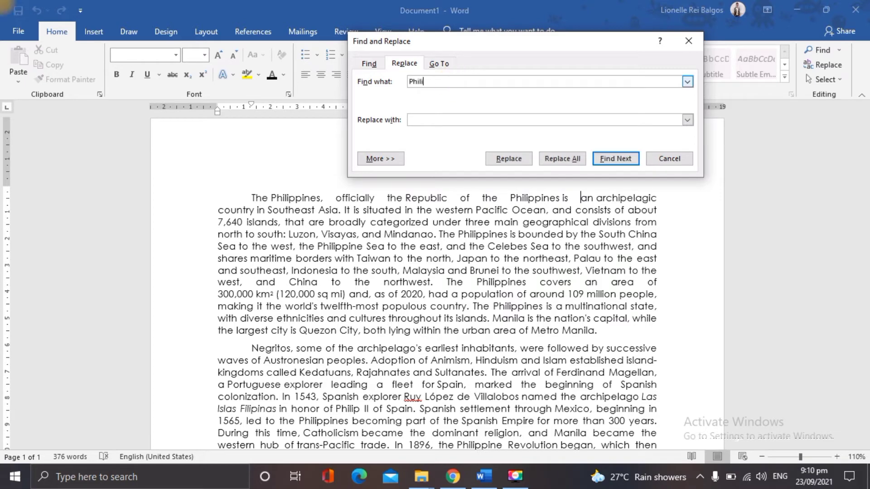
pyautogui.write('ppines')
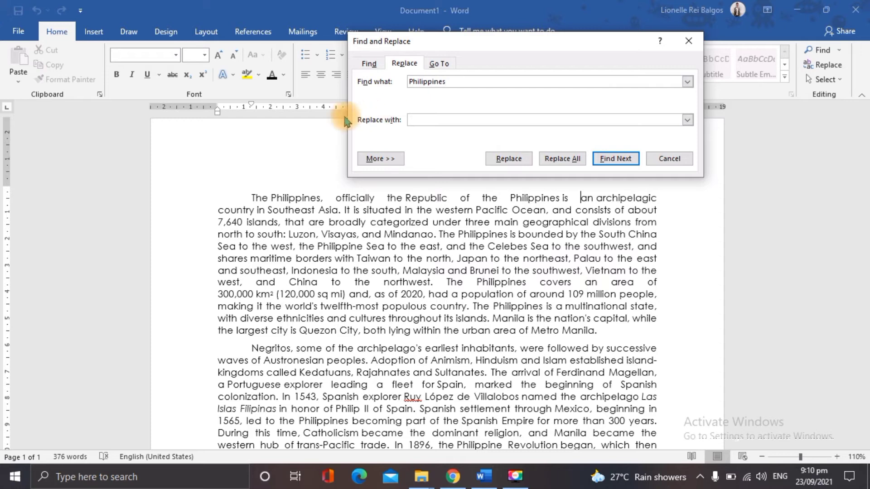
pyautogui.click(432, 120)
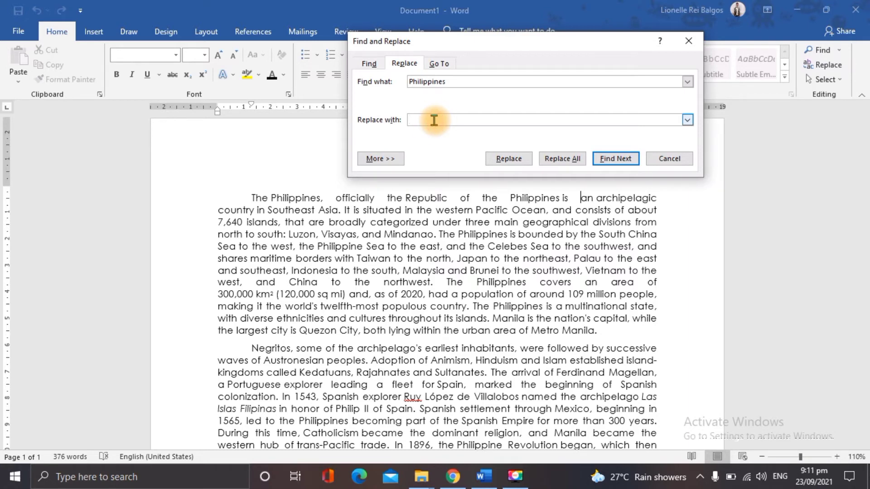
pyautogui.write('Malay')
pyautogui.write('sia')
pyautogui.press('BackSpace')
pyautogui.press('BackSpace')
pyautogui.write('ay')
pyautogui.write('sia')
# Step: Step through matches with Find Next, then Replace All 7 and confirm the message
pyautogui.click(598, 156)
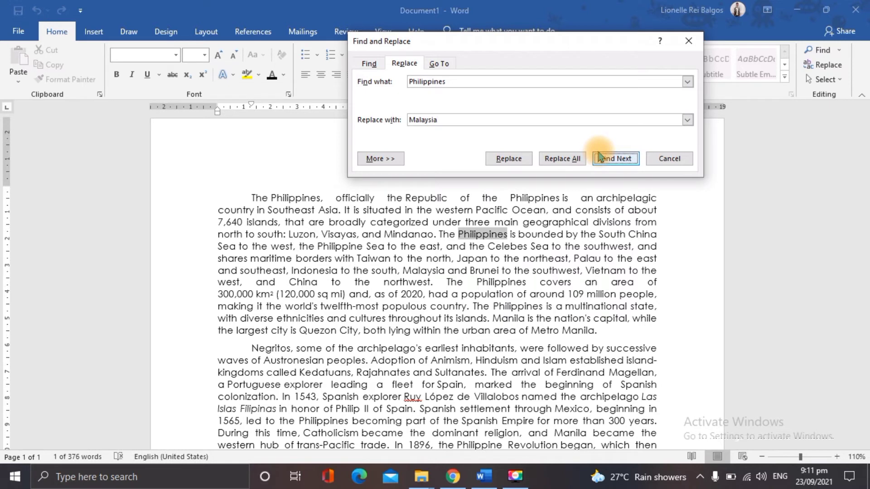
pyautogui.click(599, 156)
pyautogui.click(599, 156)
pyautogui.click(599, 156)
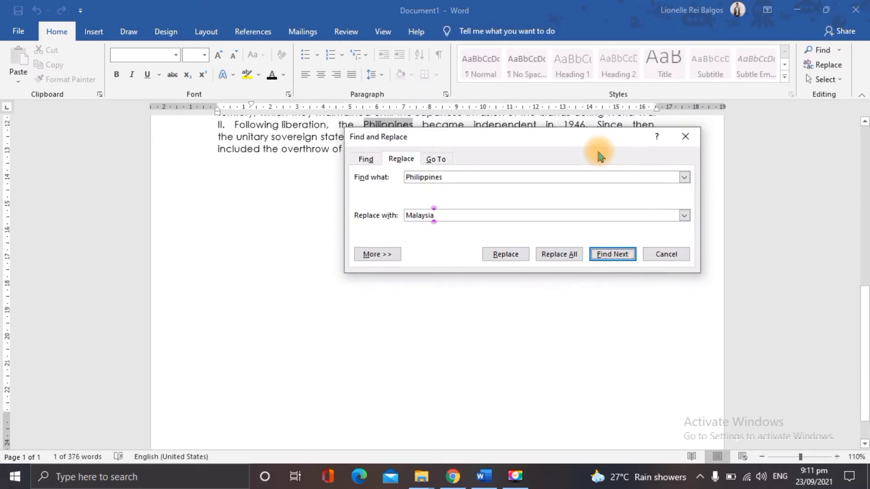
pyautogui.click(564, 256)
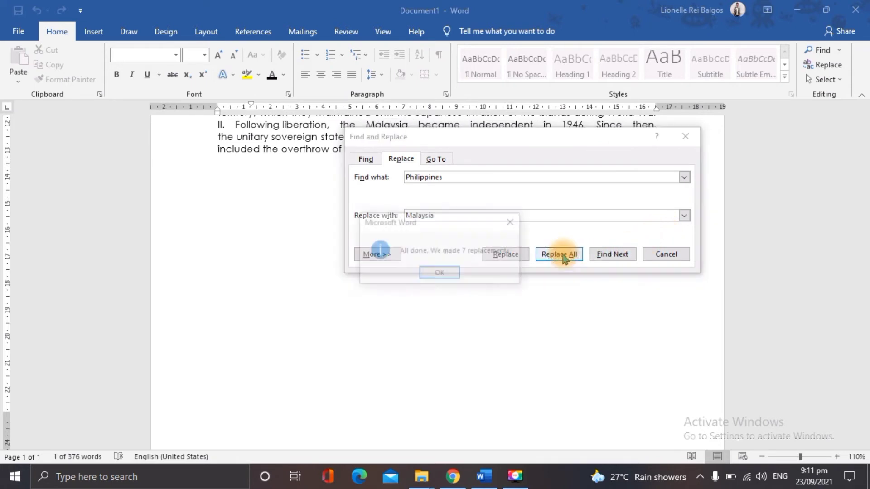
pyautogui.click(443, 274)
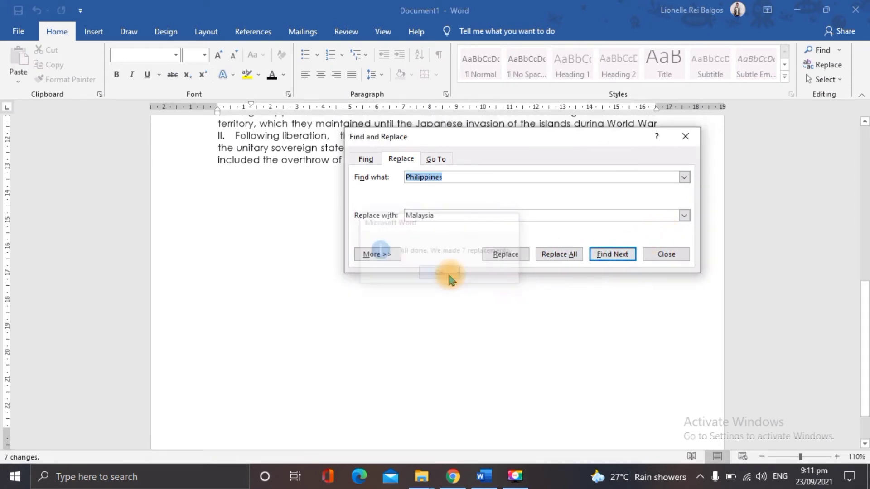
# Step: Close the dialog and select several 'Malaysia' instances in the text to verify them
pyautogui.click(664, 255)
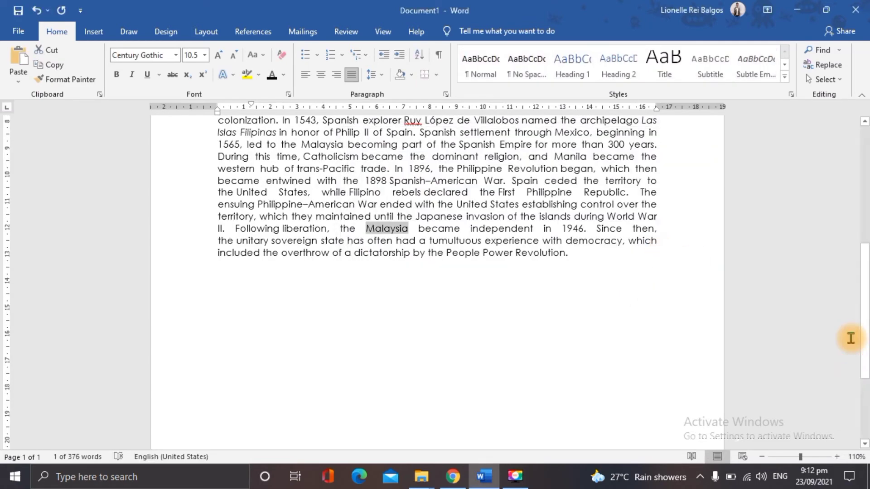
pyautogui.moveTo(865, 326); pyautogui.dragTo(865, 208)
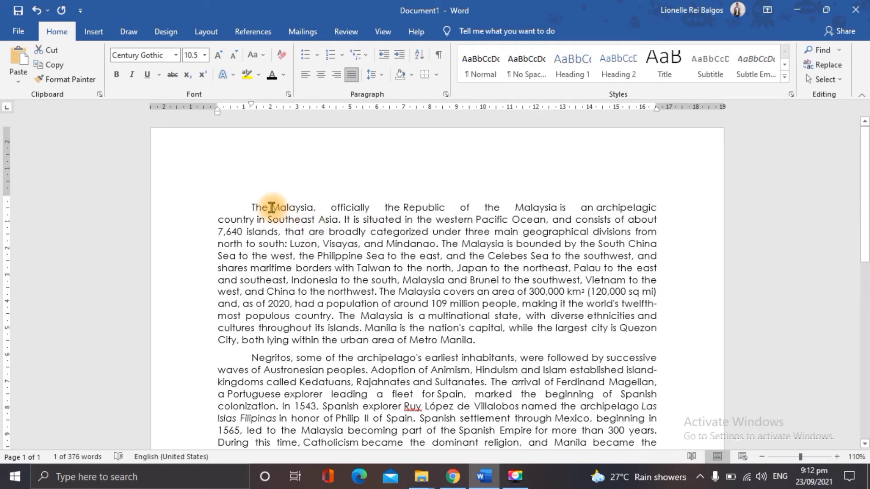
pyautogui.moveTo(272, 207); pyautogui.dragTo(312, 207)
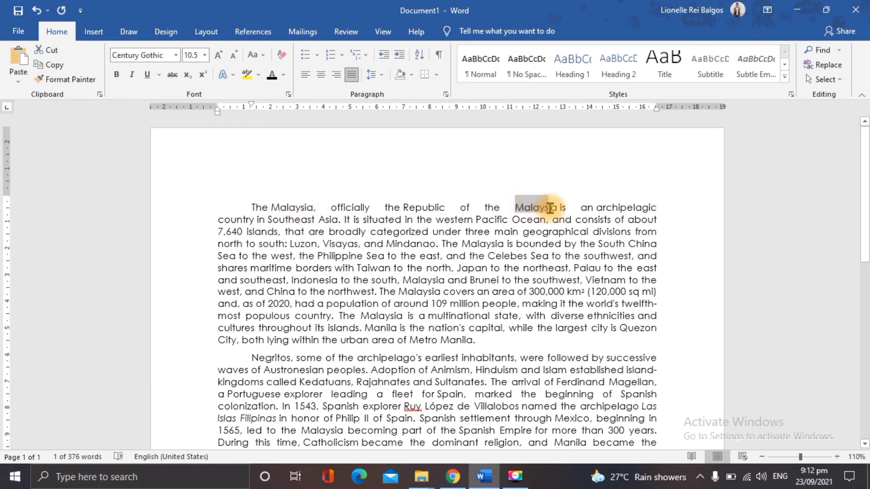
pyautogui.moveTo(532, 205); pyautogui.dragTo(550, 207)
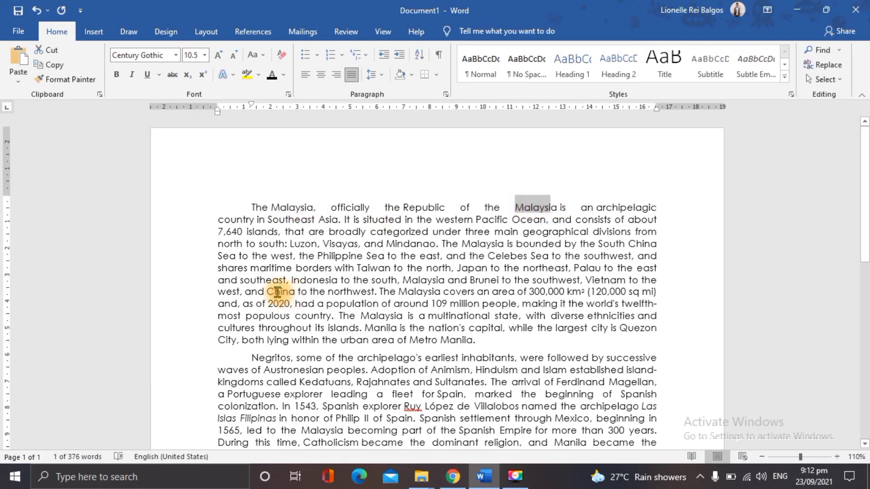
pyautogui.click(406, 280)
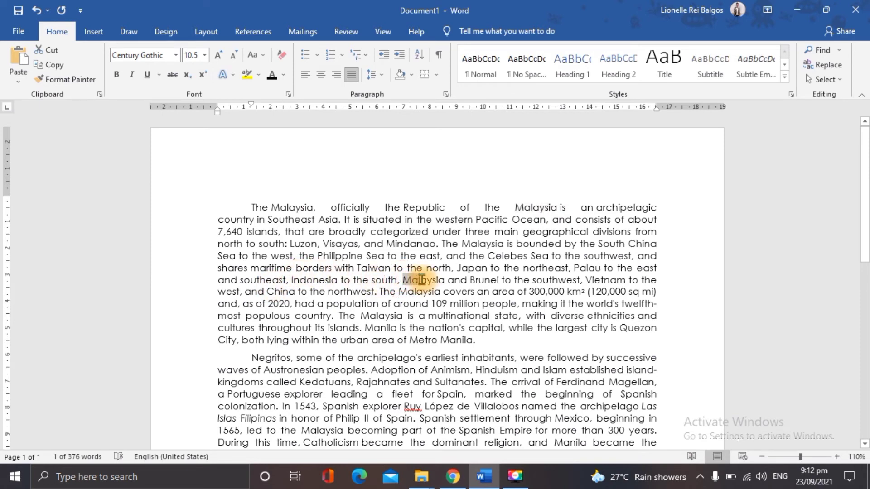
pyautogui.moveTo(406, 280); pyautogui.dragTo(444, 279)
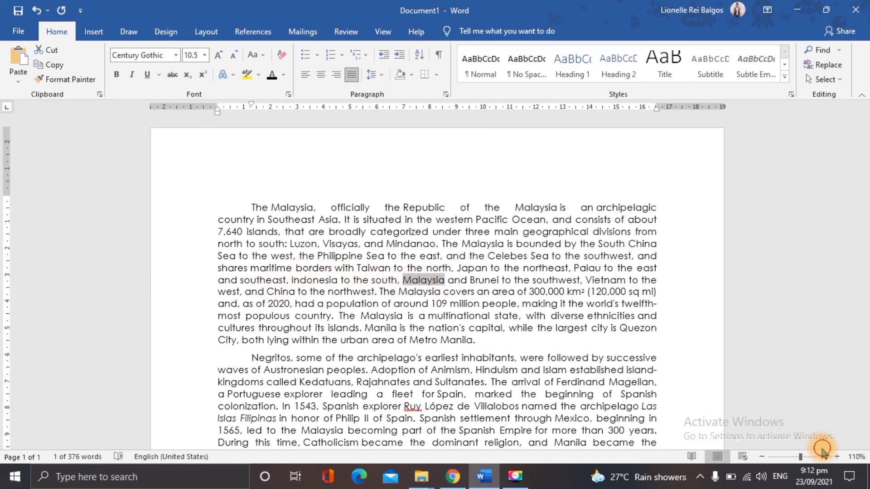
pyautogui.click(691, 254)
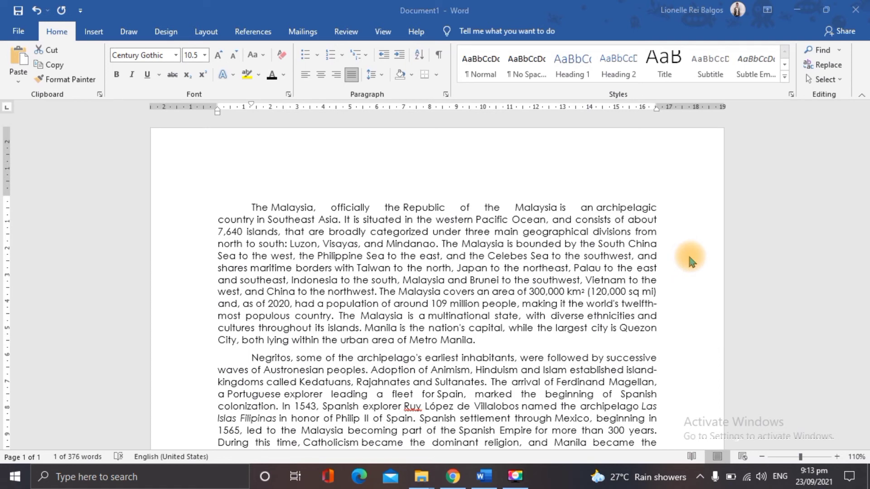